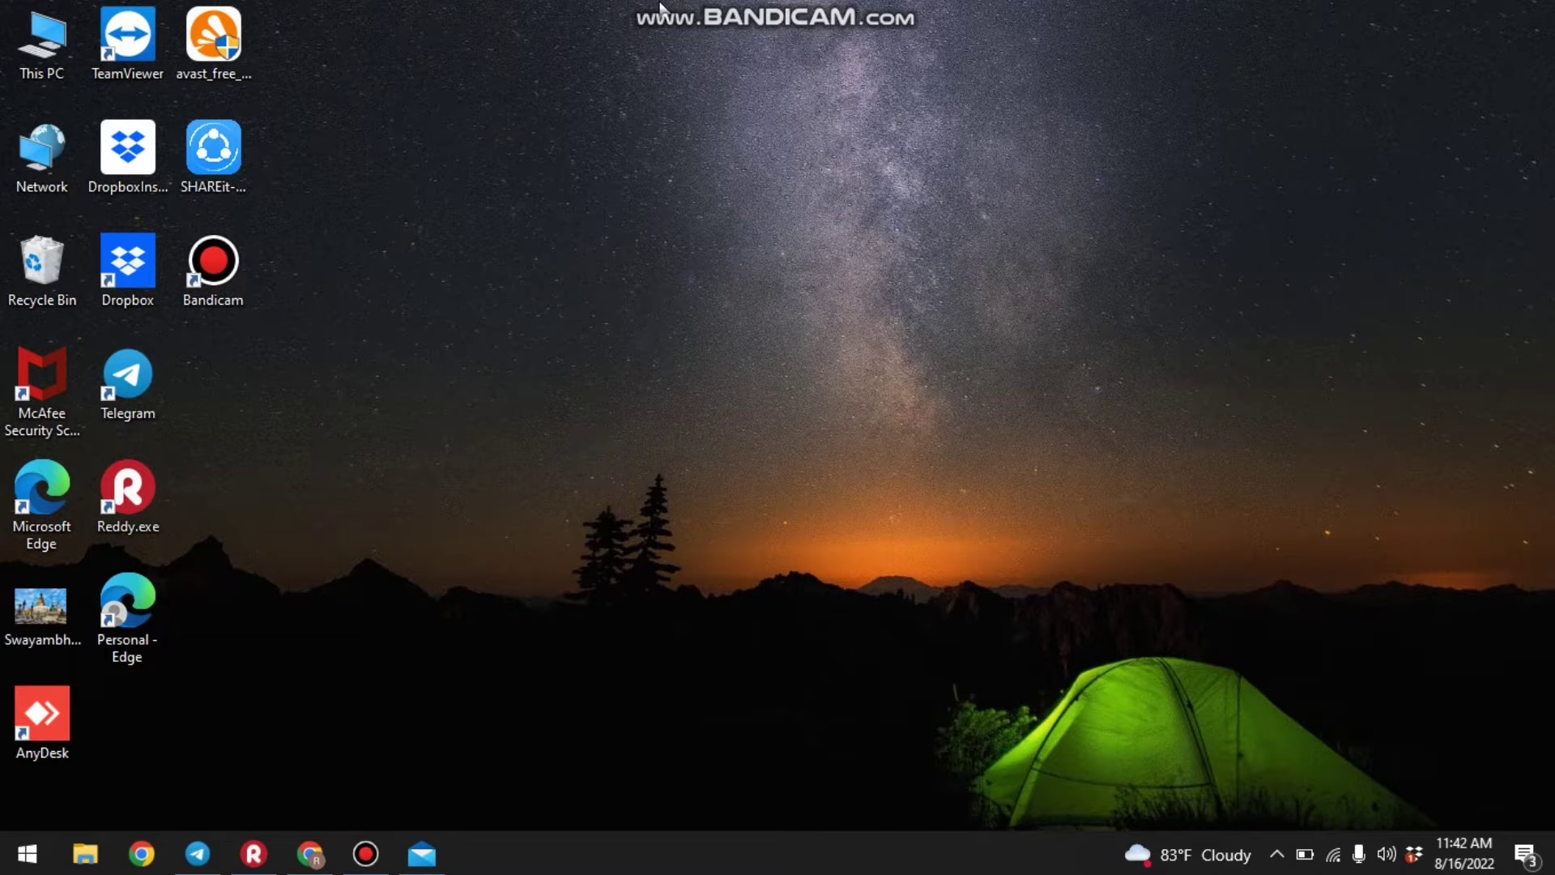
Refresh the desktop twice, then launch Windows Settings from the Start menu
{"action": "right_click", "coordinate": [716, 110]}
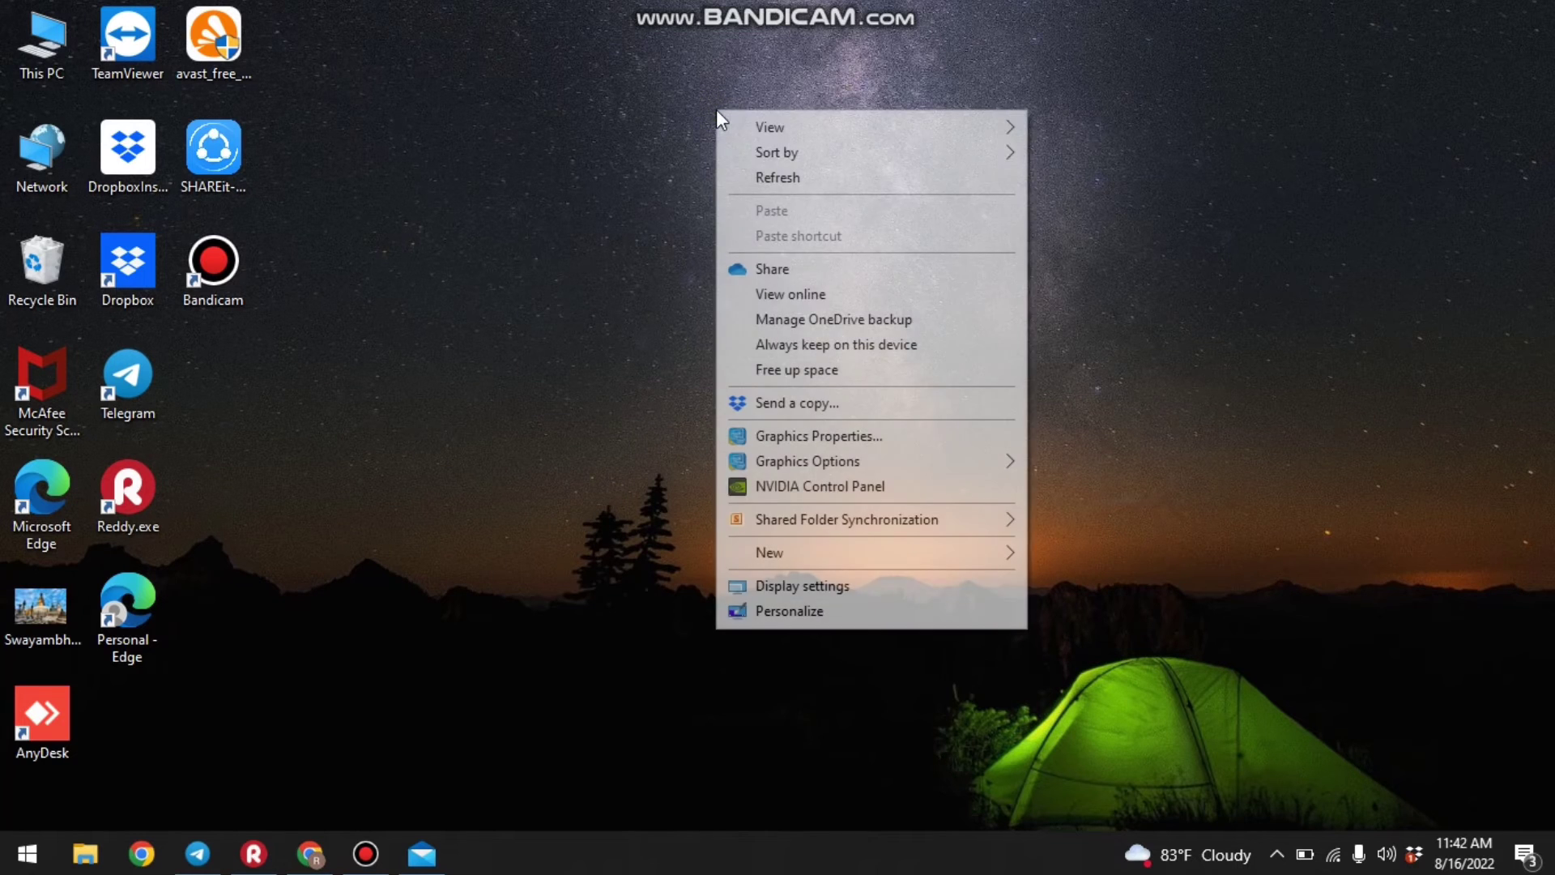
{"action": "left_click", "coordinate": [748, 177]}
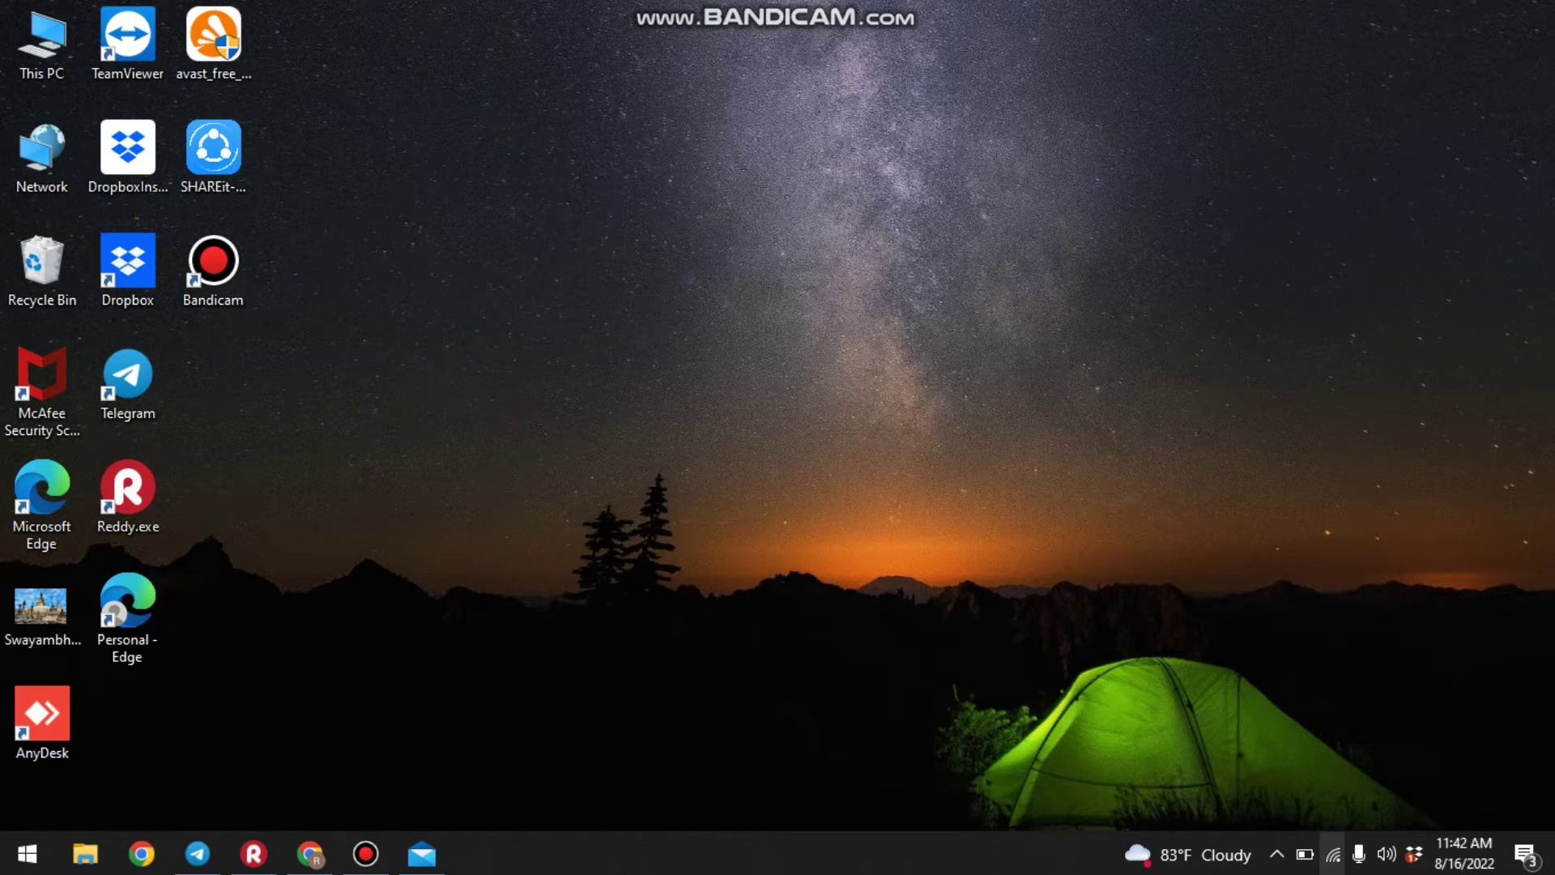
{"action": "right_click", "coordinate": [679, 218]}
{"action": "left_click", "coordinate": [714, 283]}
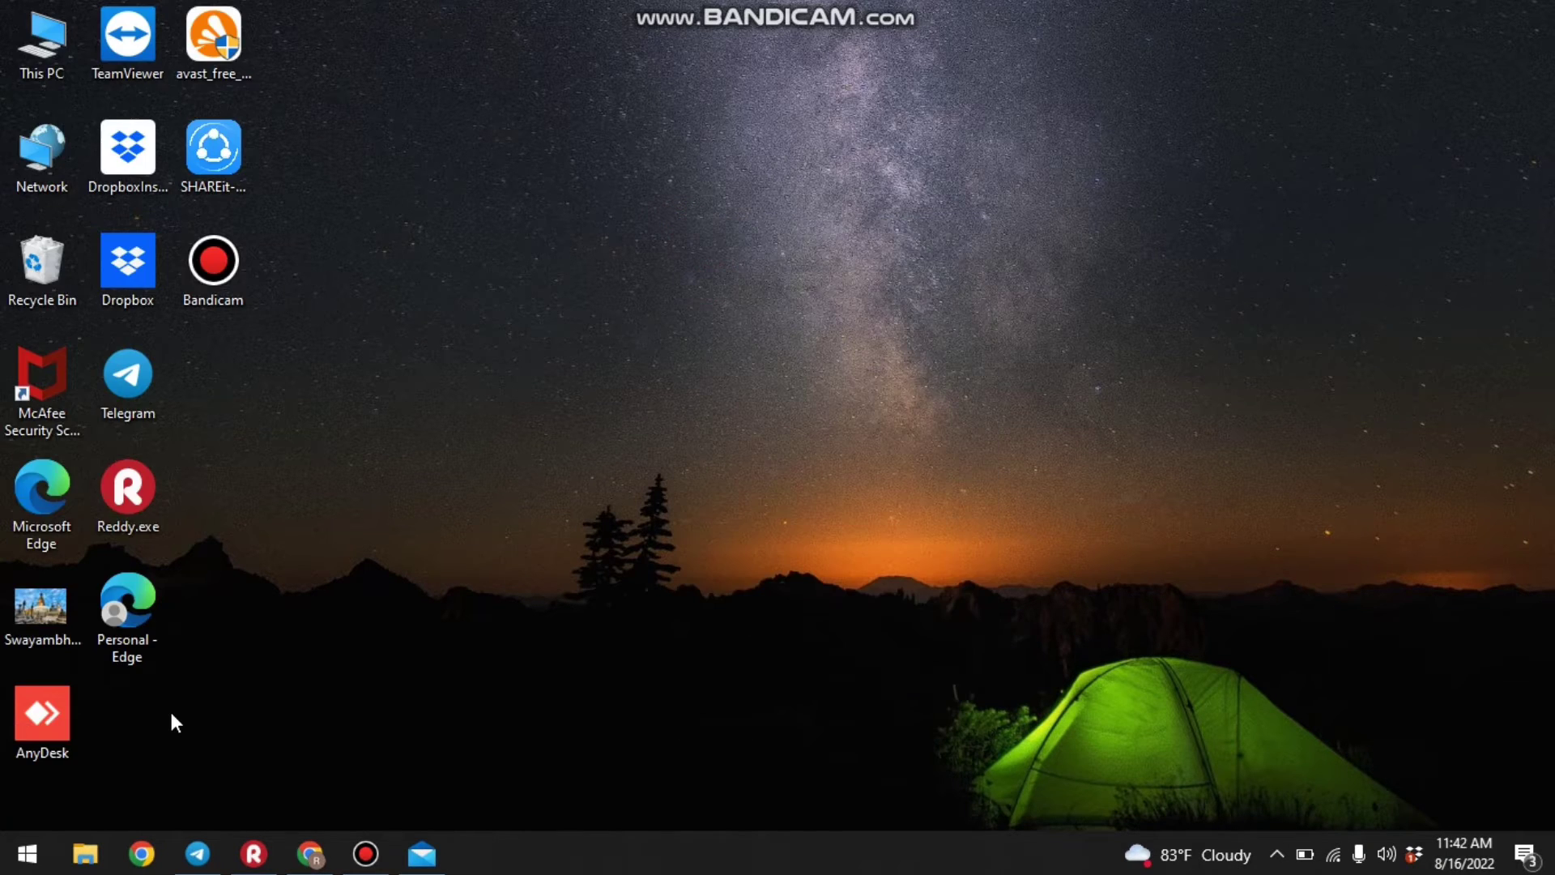
{"action": "left_click", "coordinate": [27, 854]}
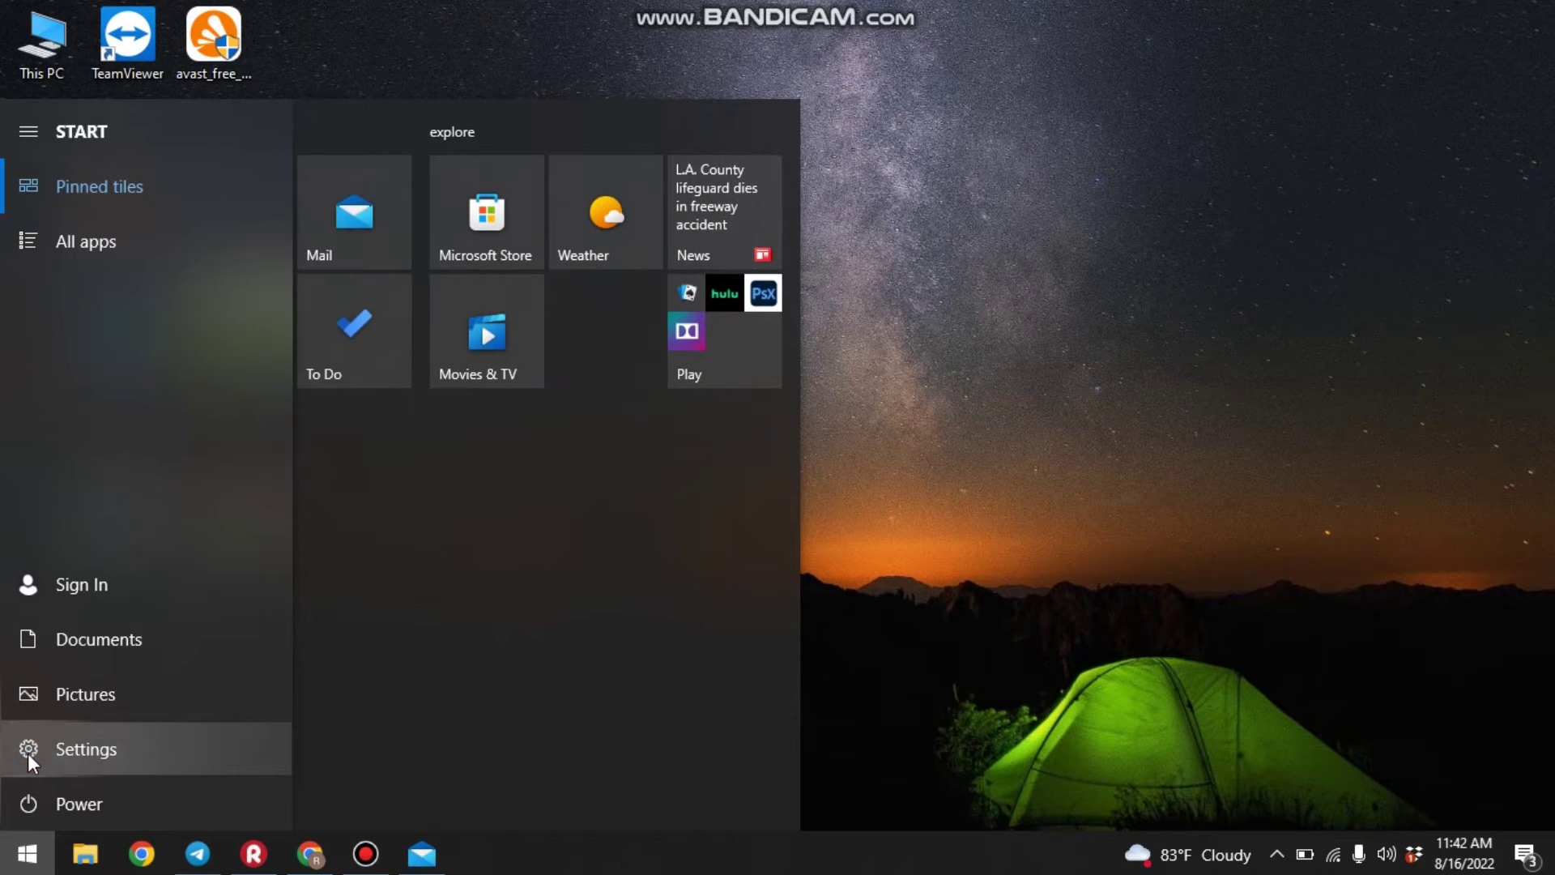
{"action": "left_click", "coordinate": [28, 751]}
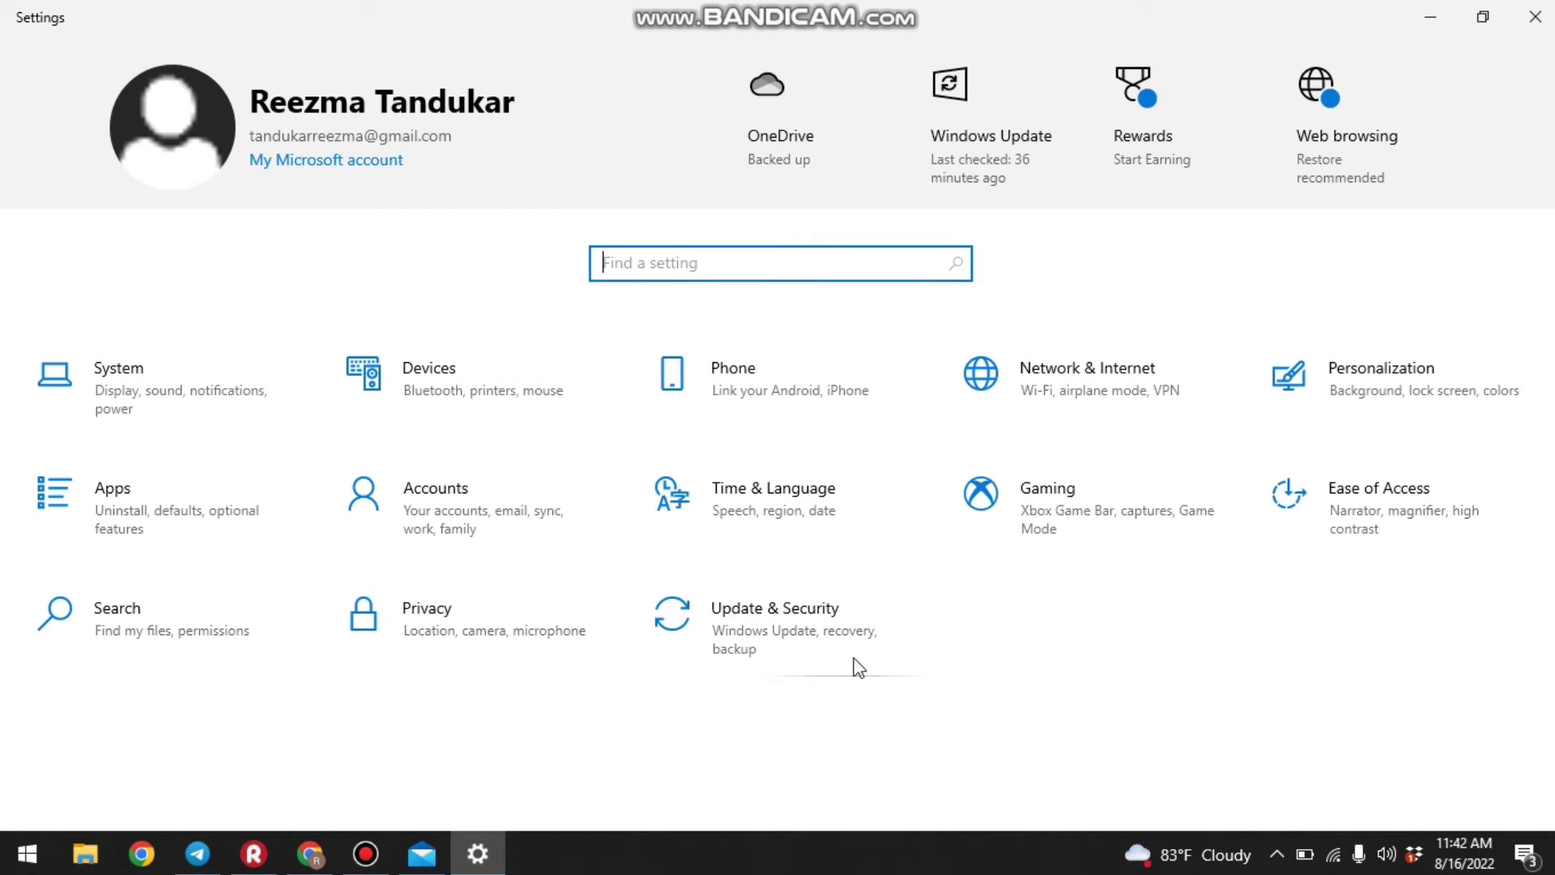
Go to Update & Security's Windows Update page to confirm 'You're up to date'
{"action": "left_click", "coordinate": [745, 631]}
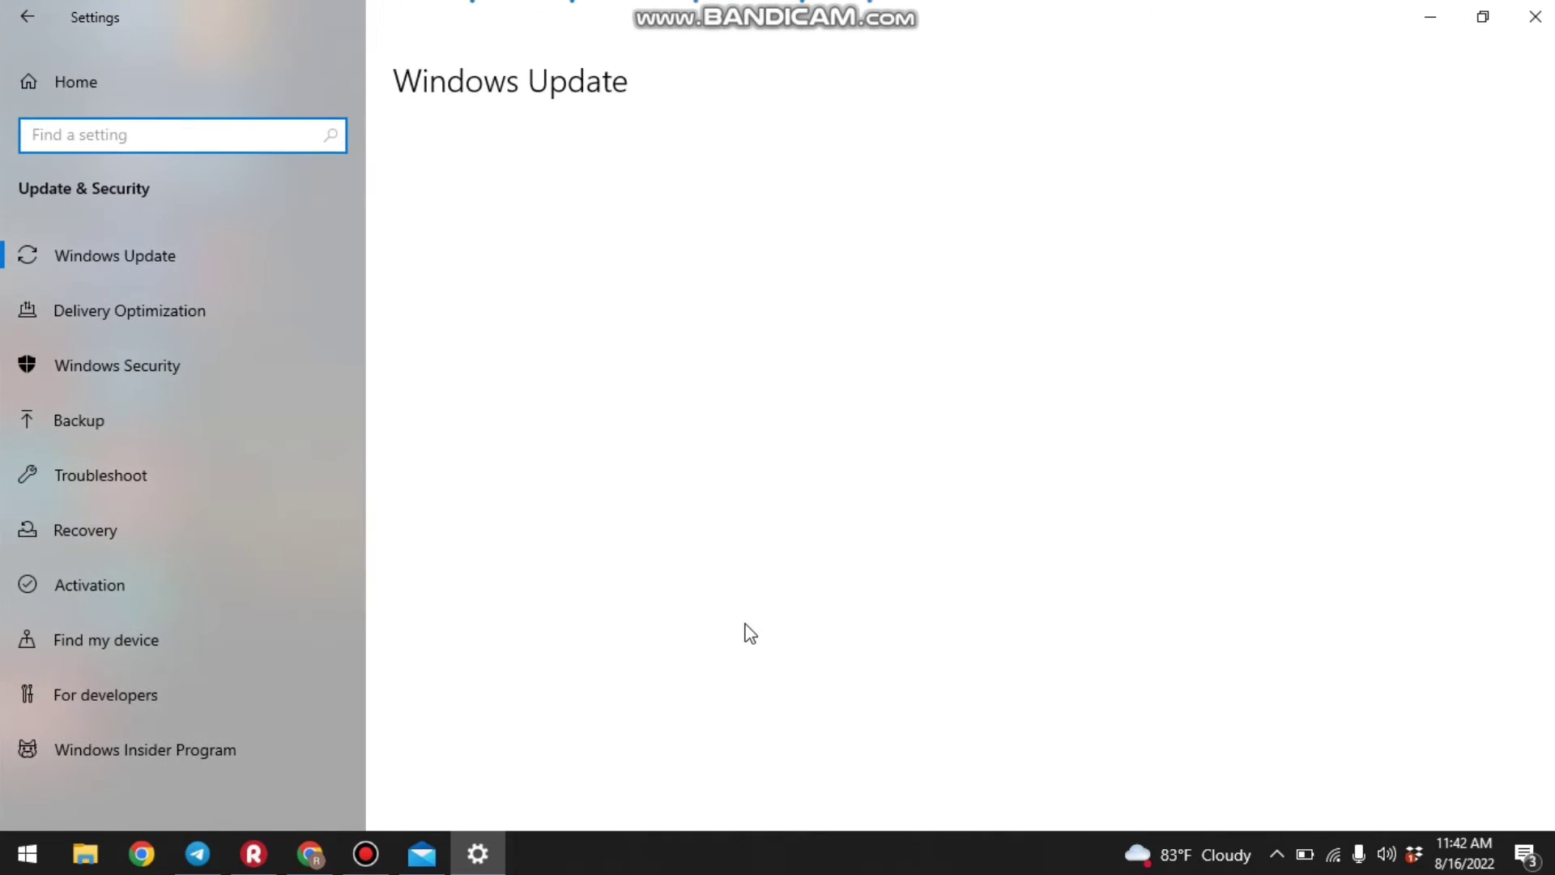
{"action": "left_click", "coordinate": [180, 259]}
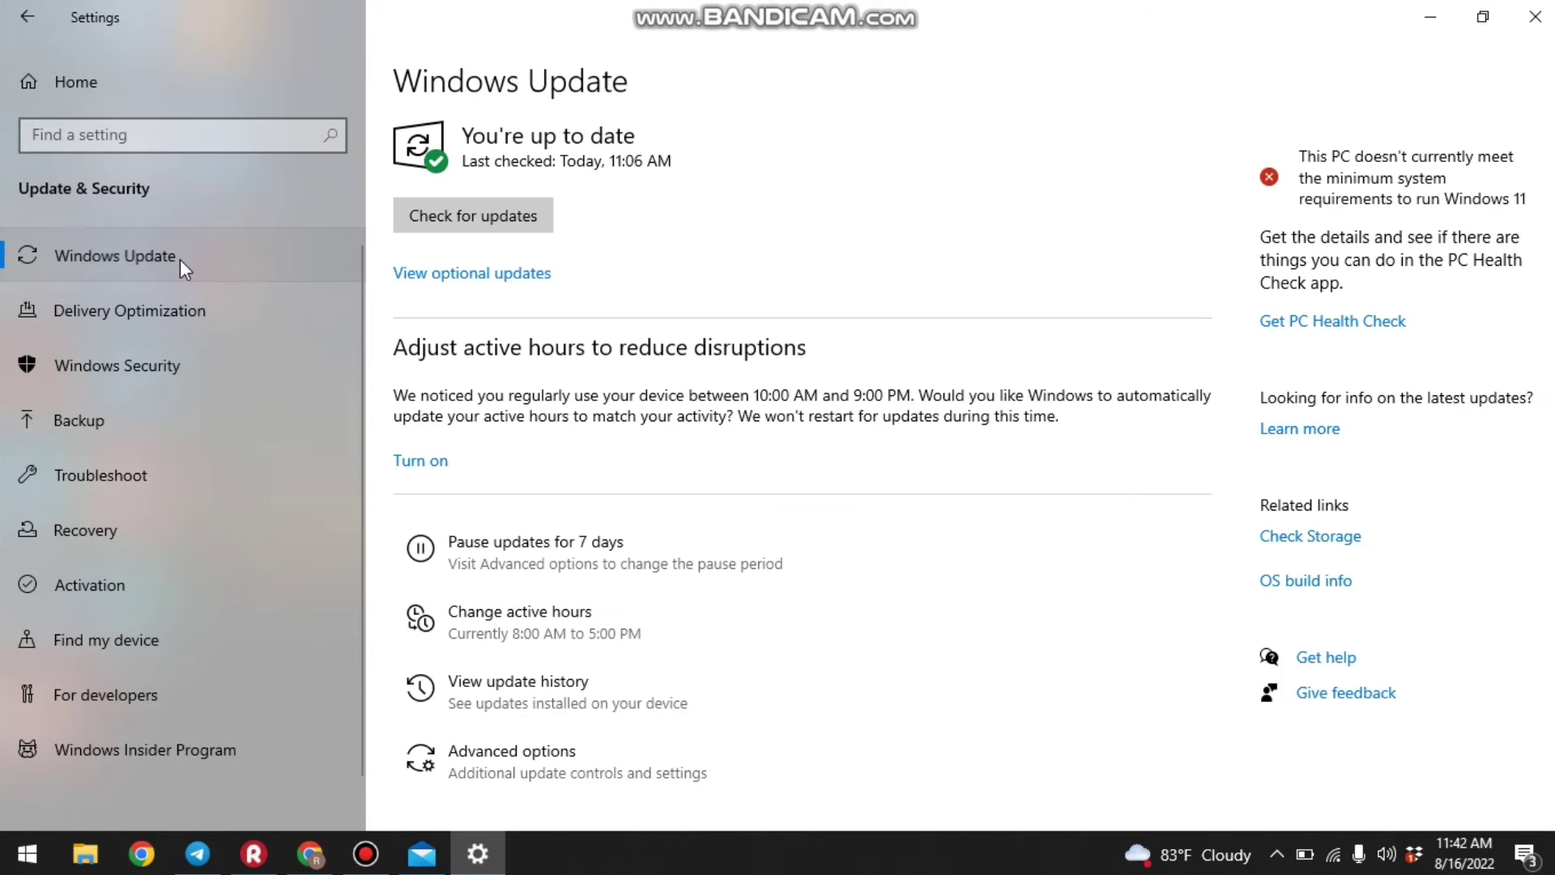